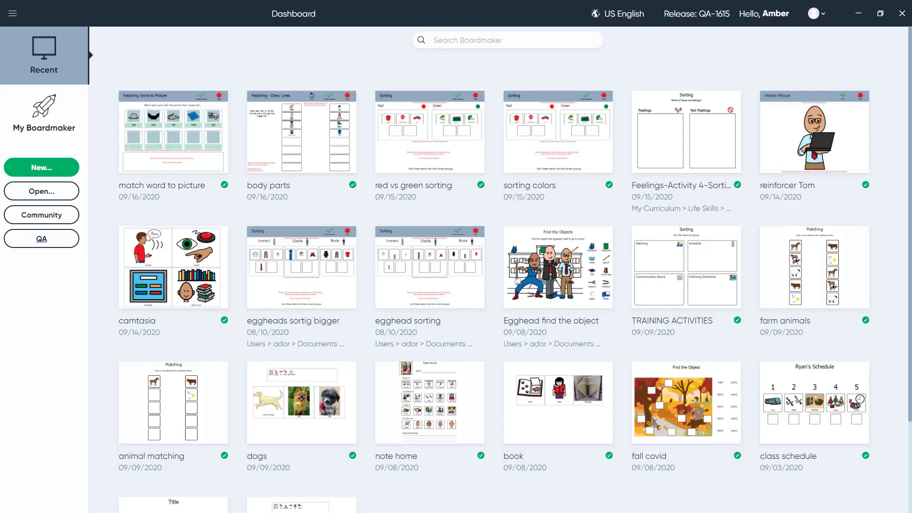
# Create a new activity from the blank Interactive template
pyautogui.click(18, 171)
pyautogui.click(71, 91)
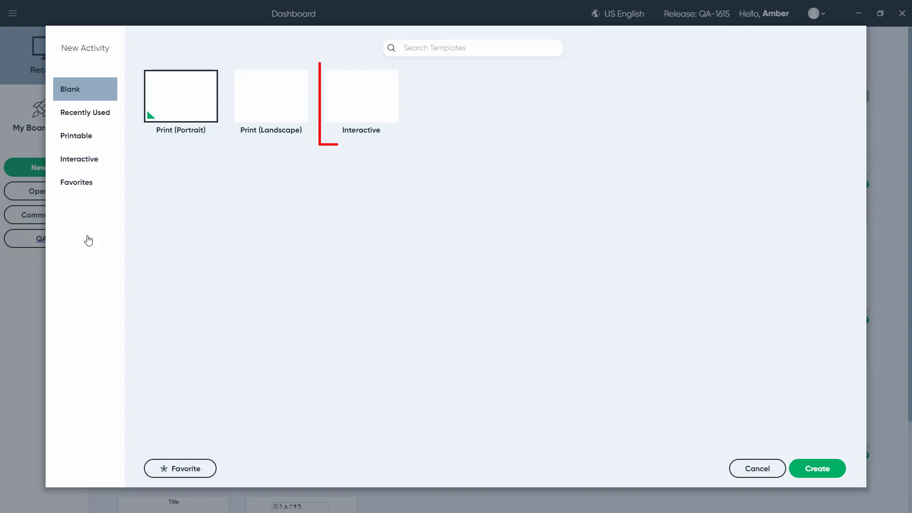
pyautogui.click(345, 116)
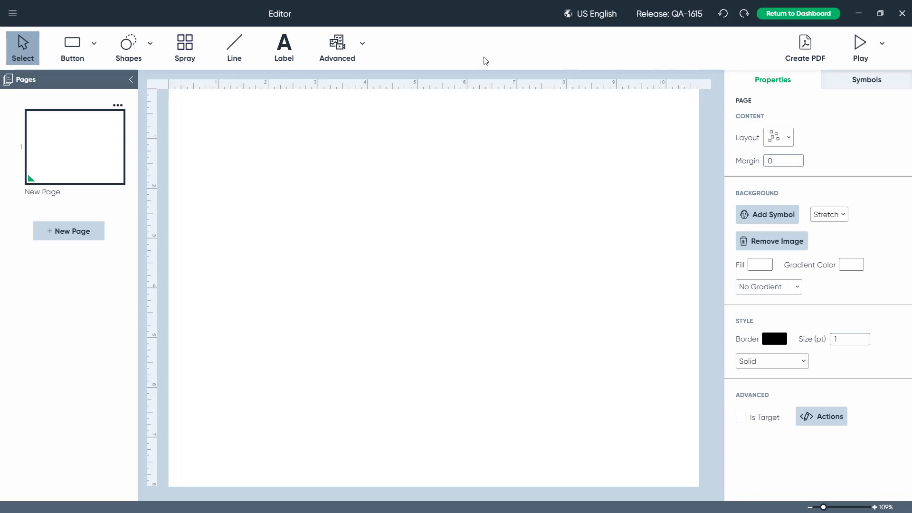
# Draw a rectangular button in the upper-left area of the blank page, about 2.5 by 2.4 ruler units
pyautogui.click(94, 46)
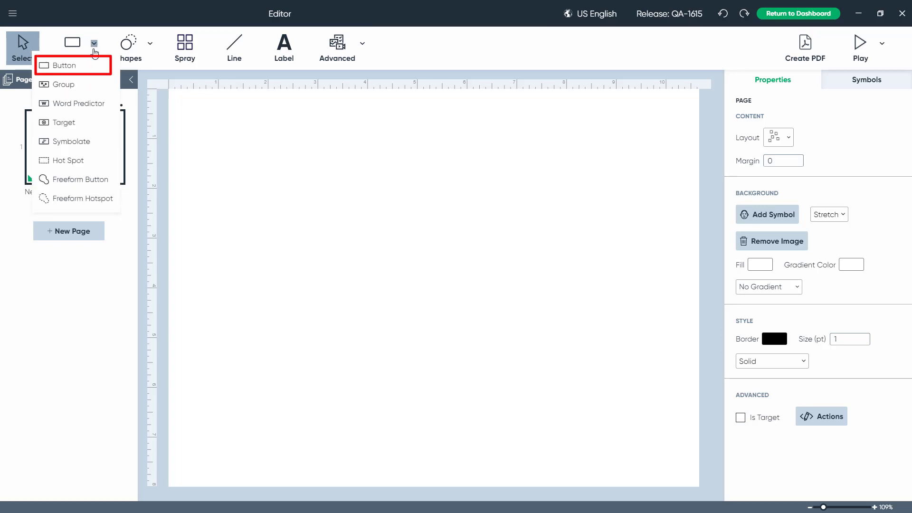
pyautogui.click(91, 66)
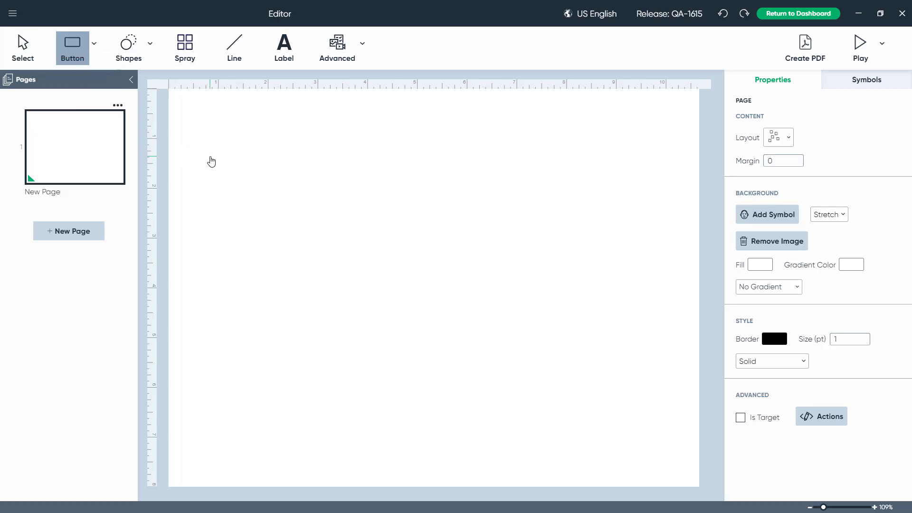
pyautogui.moveTo(209, 156); pyautogui.dragTo(337, 274)
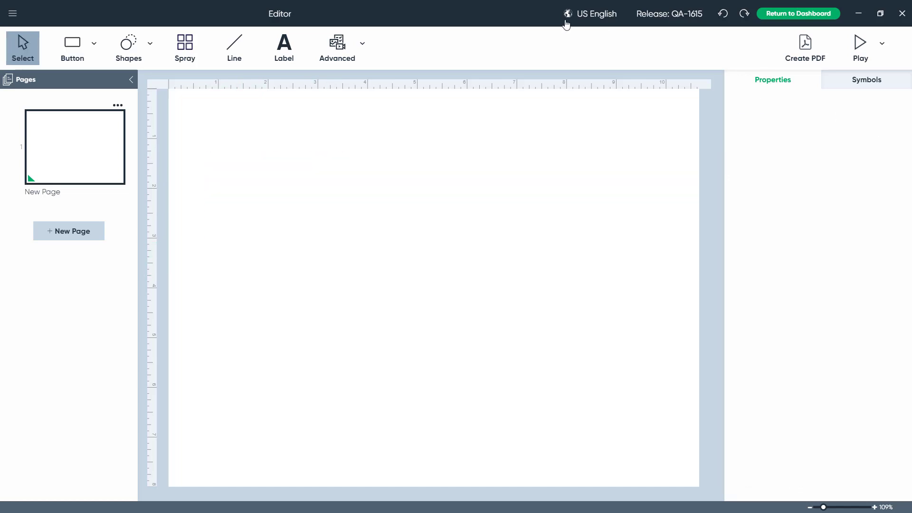
# Draw a circle shape about 2.9 by 2.6 ruler units on the page and spray it into a grid of three columns by two rows
pyautogui.click(152, 45)
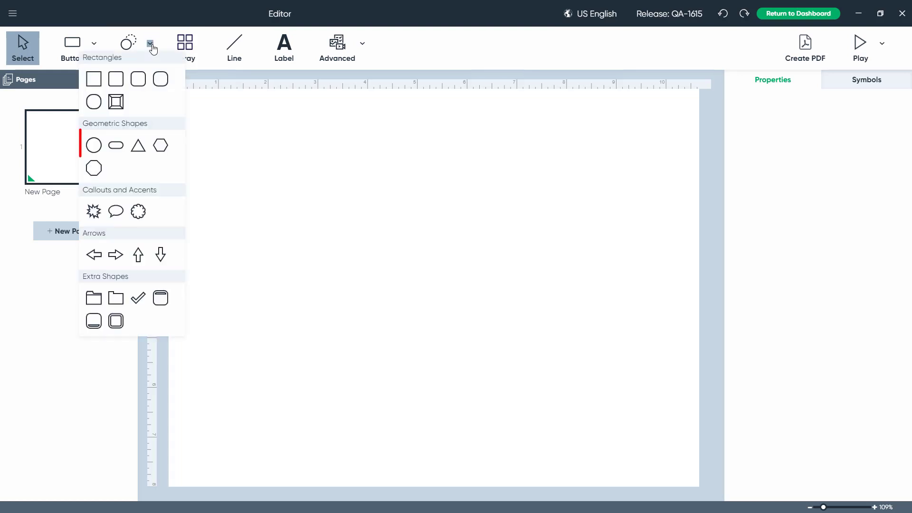
pyautogui.click(92, 144)
pyautogui.moveTo(318, 268); pyautogui.dragTo(353, 277)
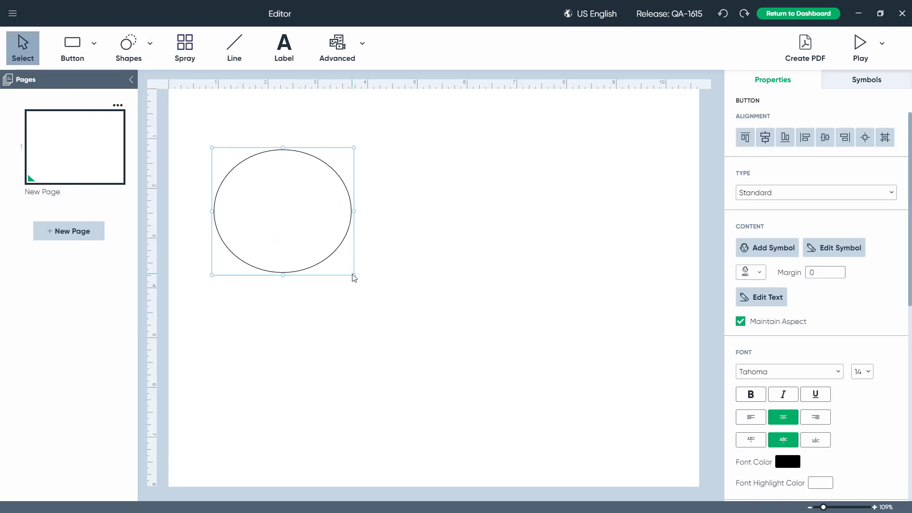
pyautogui.click(184, 53)
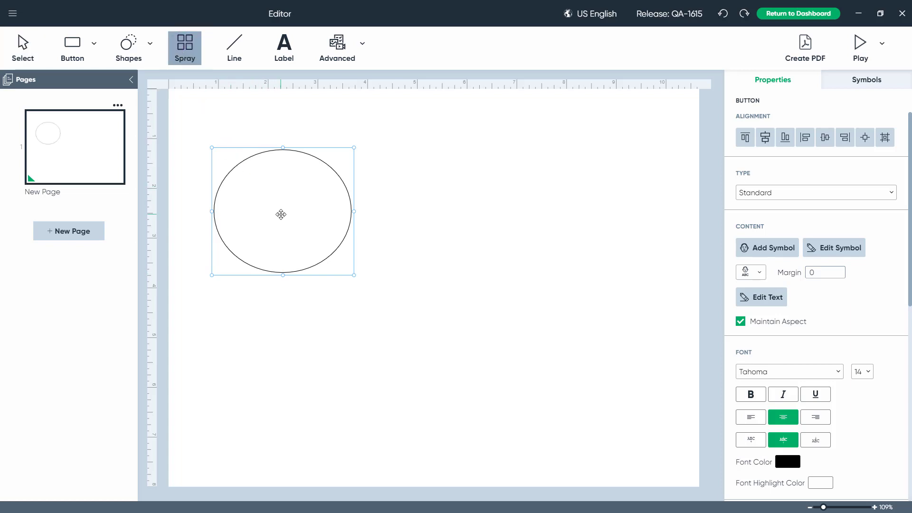
pyautogui.moveTo(281, 215)
pyautogui.mouseDown()
pyautogui.moveTo(479, 250)
pyautogui.moveTo(546, 328)
pyautogui.mouseUp()
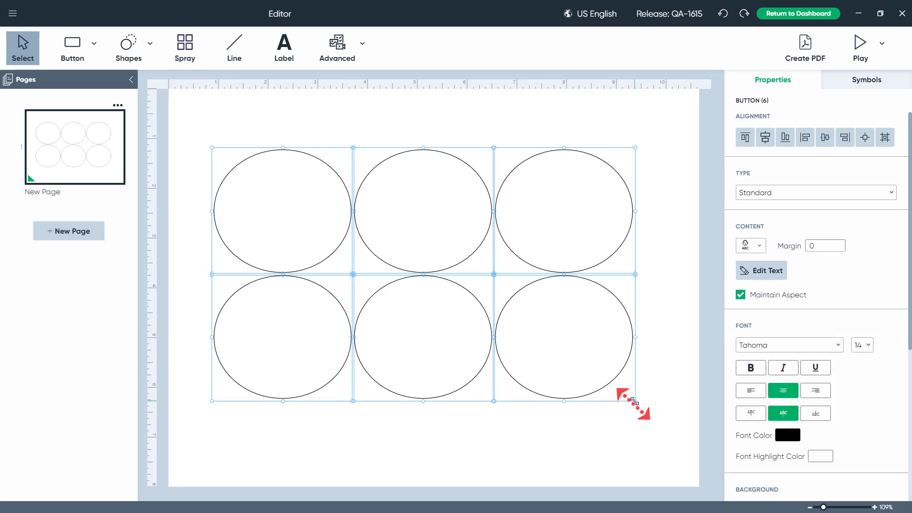
# Enlarge the six circles together to about 3.1 ruler units wide each and move the grid up near the page's top edge
pyautogui.moveTo(634, 401); pyautogui.dragTo(673, 448)
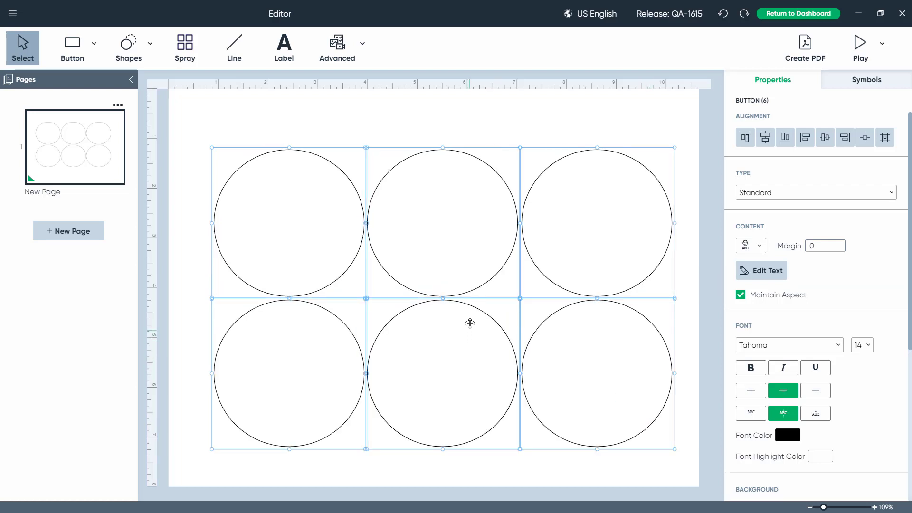
pyautogui.moveTo(468, 257); pyautogui.dragTo(463, 336)
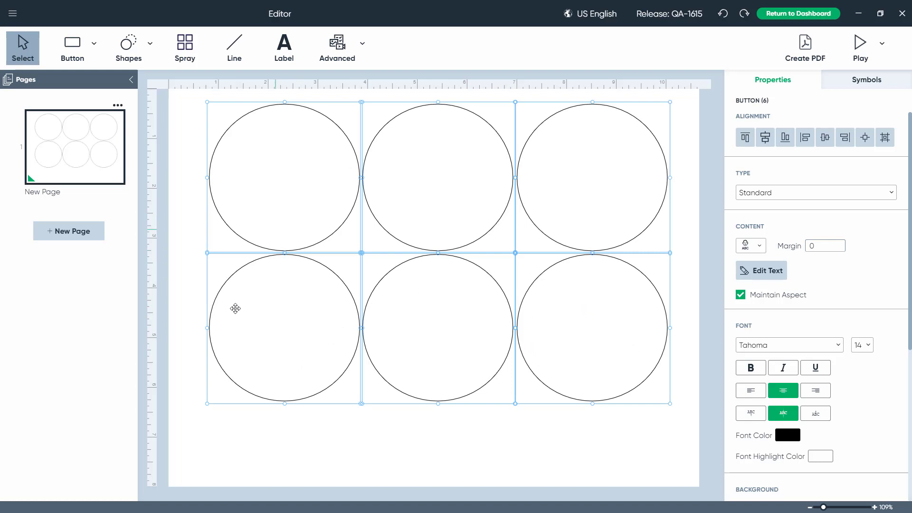
pyautogui.click(199, 343)
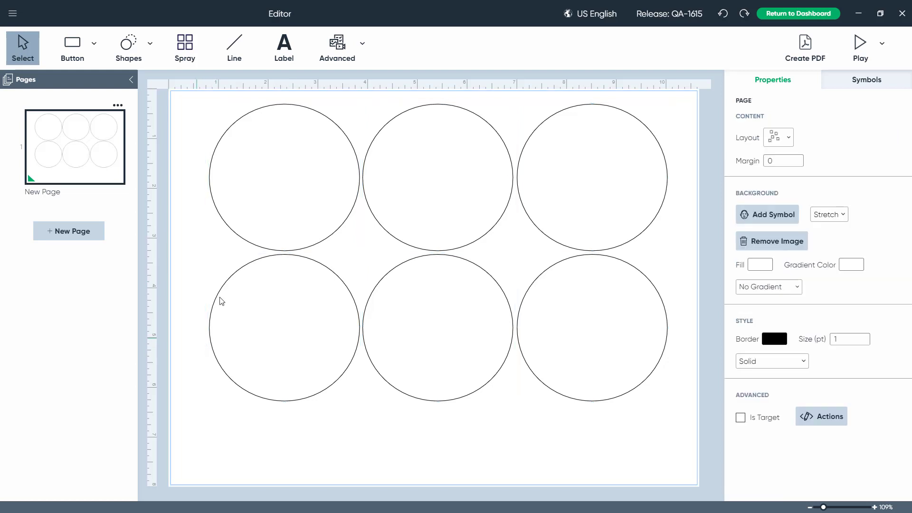
# Label the first circle "chips" and add the taco chips symbol showing a bag with chips beside it
pyautogui.click(308, 163)
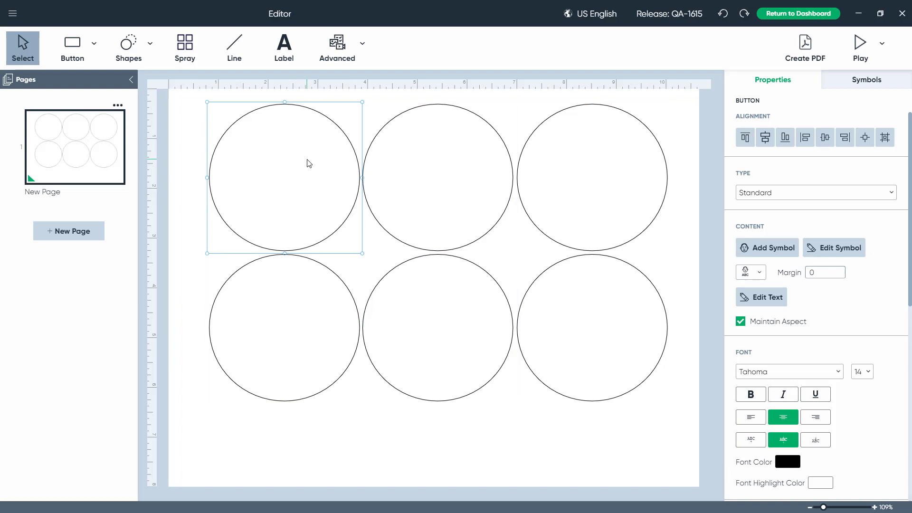
pyautogui.write('chips')
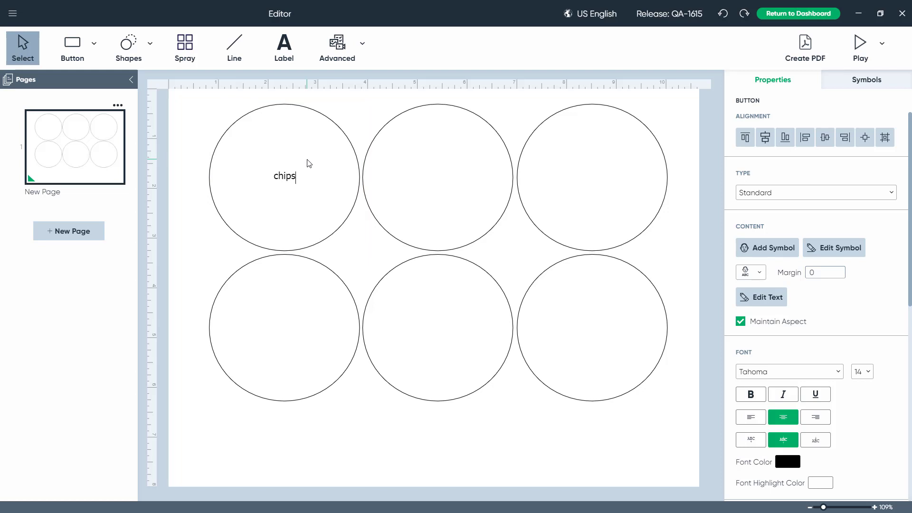
pyautogui.press('Return')
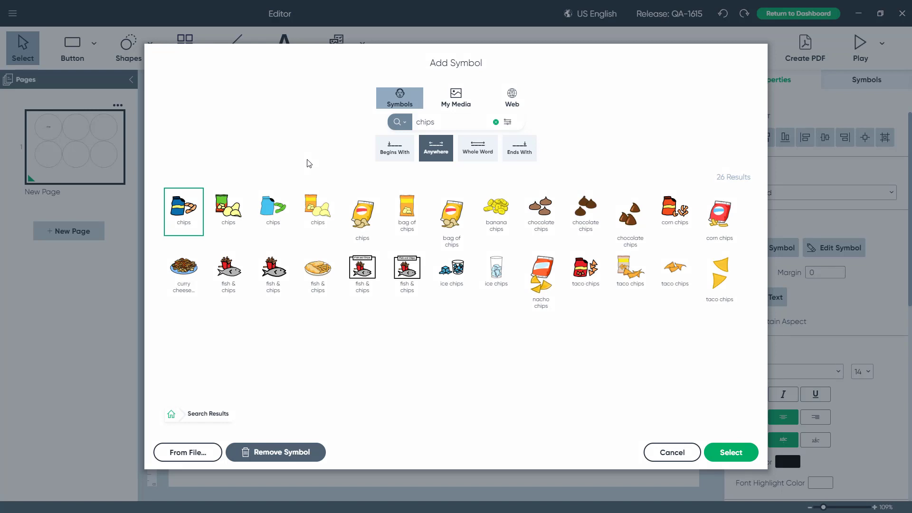
pyautogui.click(628, 280)
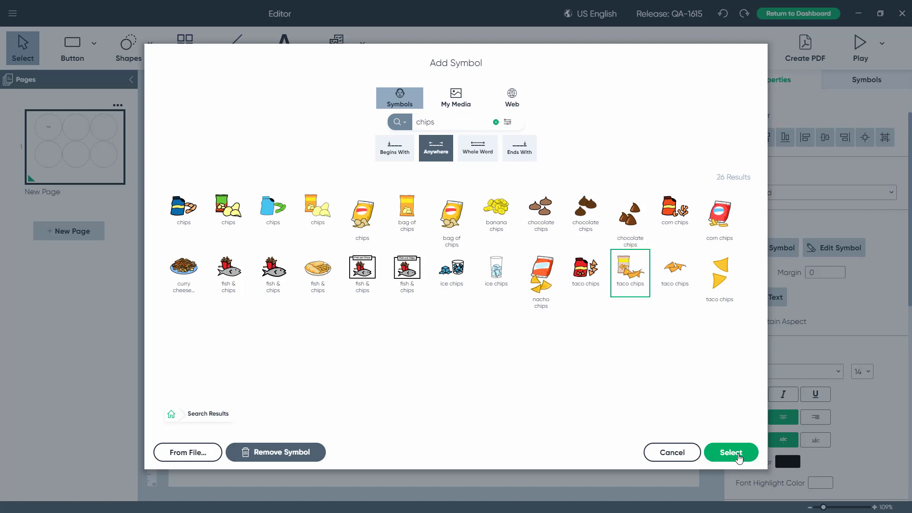
pyautogui.click(739, 454)
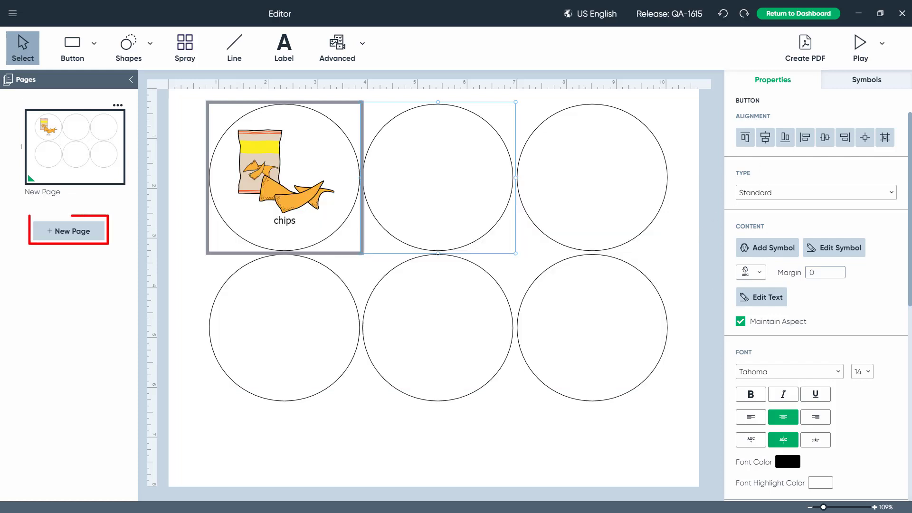
# Add a blank page to the activity and duplicate the first page with the reward choices
pyautogui.click(55, 232)
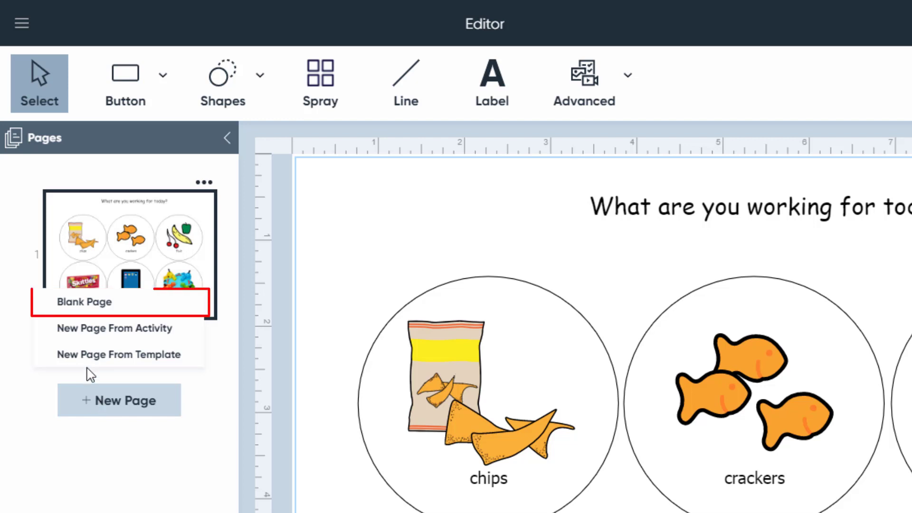
pyautogui.click(87, 305)
pyautogui.moveTo(63, 230)
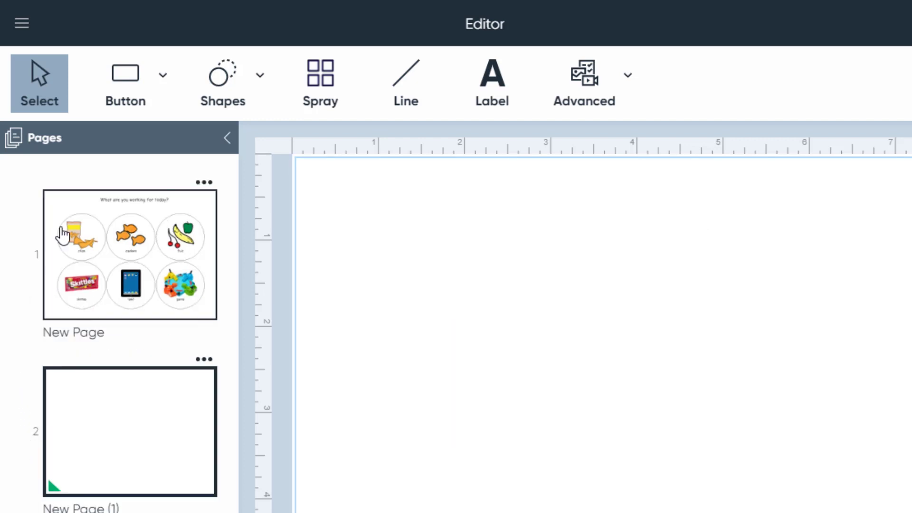
pyautogui.click(208, 184)
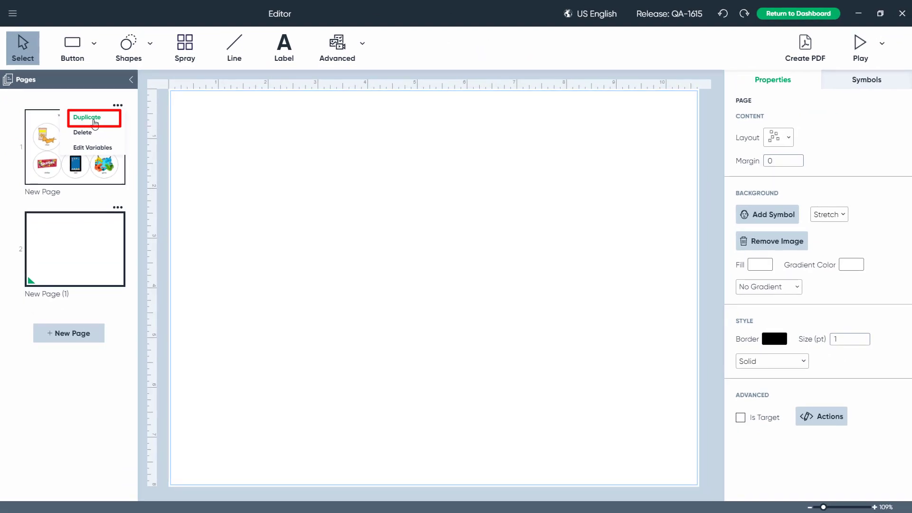
pyautogui.click(87, 118)
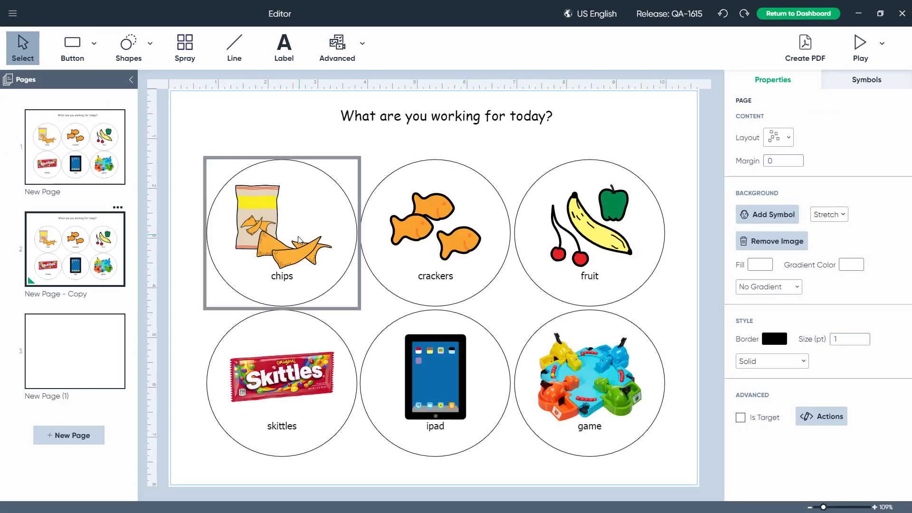
# Shuffle the positions of all six picture buttons on the duplicated page
pyautogui.moveTo(294, 233)
pyautogui.mouseDown()
pyautogui.moveTo(536, 277)
pyautogui.moveTo(593, 339)
pyautogui.moveTo(596, 395)
pyautogui.mouseUp()
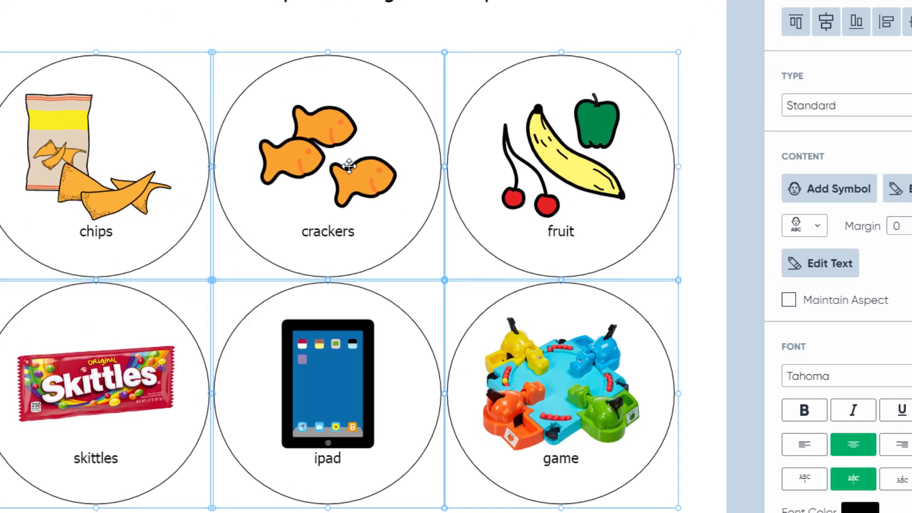
pyautogui.rightClick(449, 232)
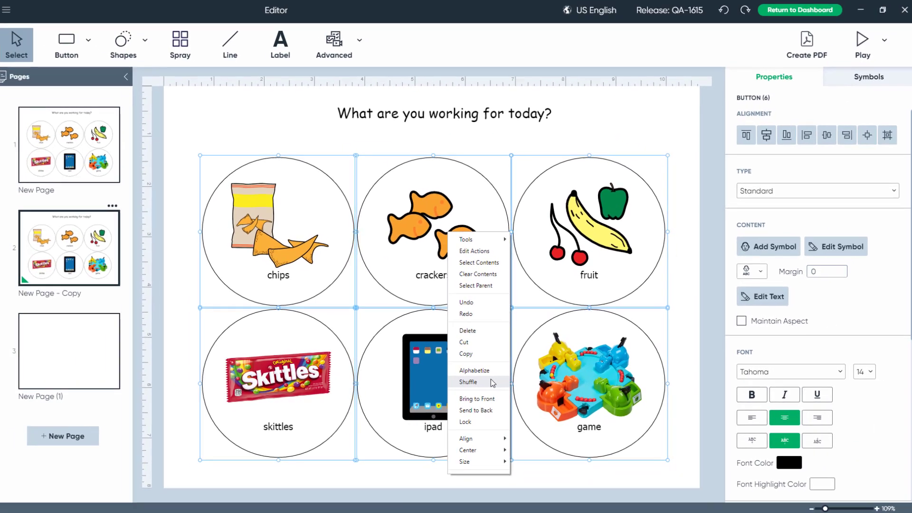
pyautogui.click(410, 391)
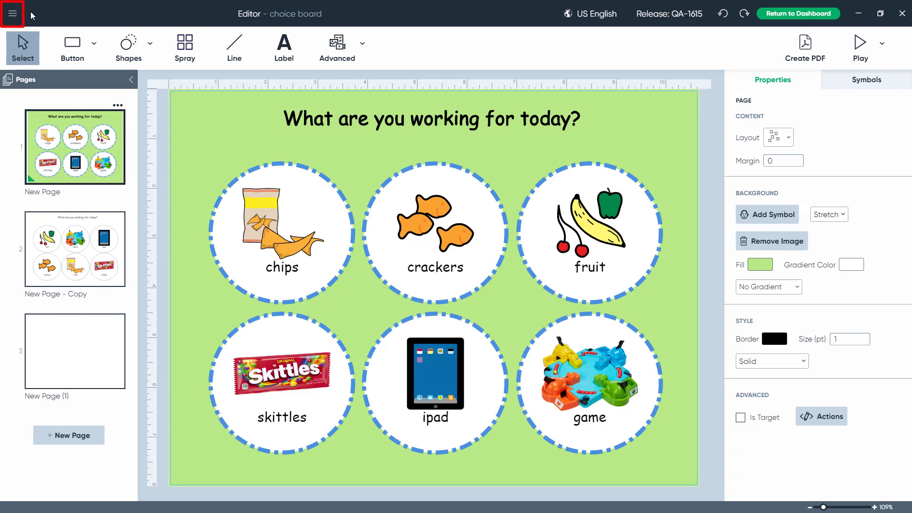
# Save the activity as "choice board" in the account's Activities folder
pyautogui.click(10, 14)
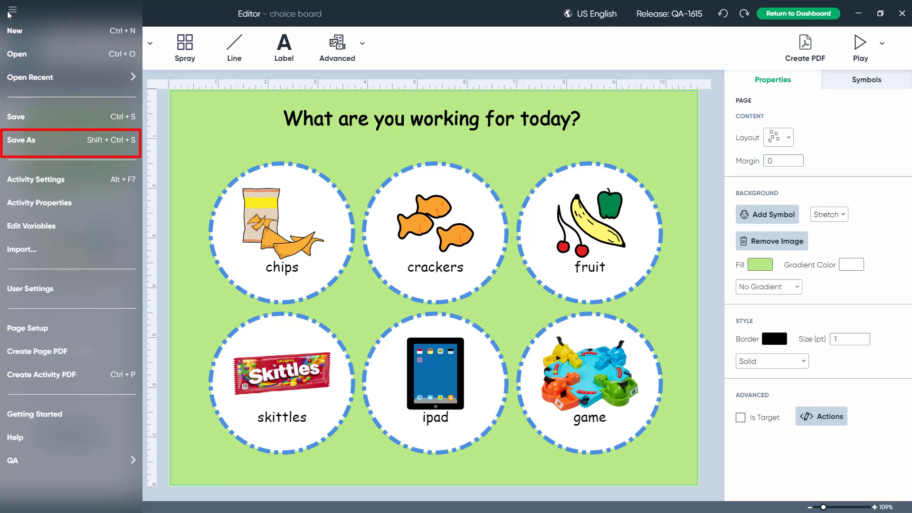
pyautogui.click(33, 140)
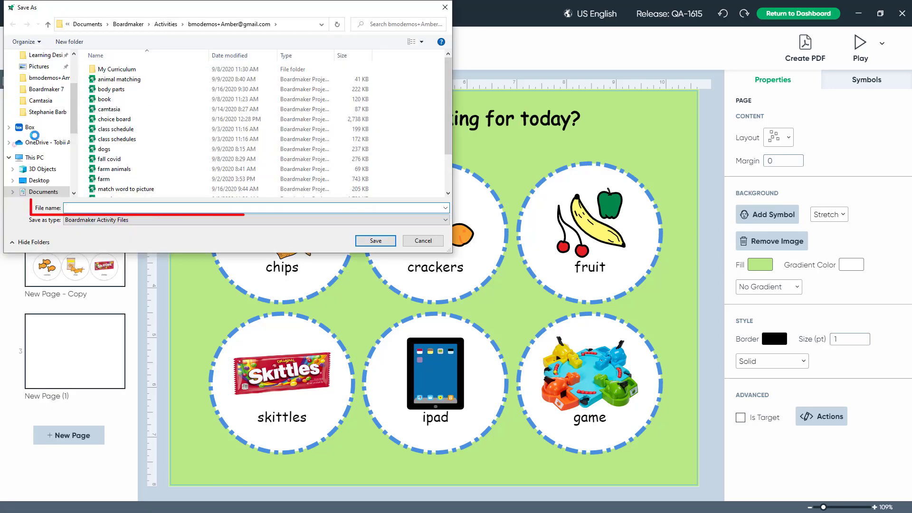
pyautogui.write('choice board')
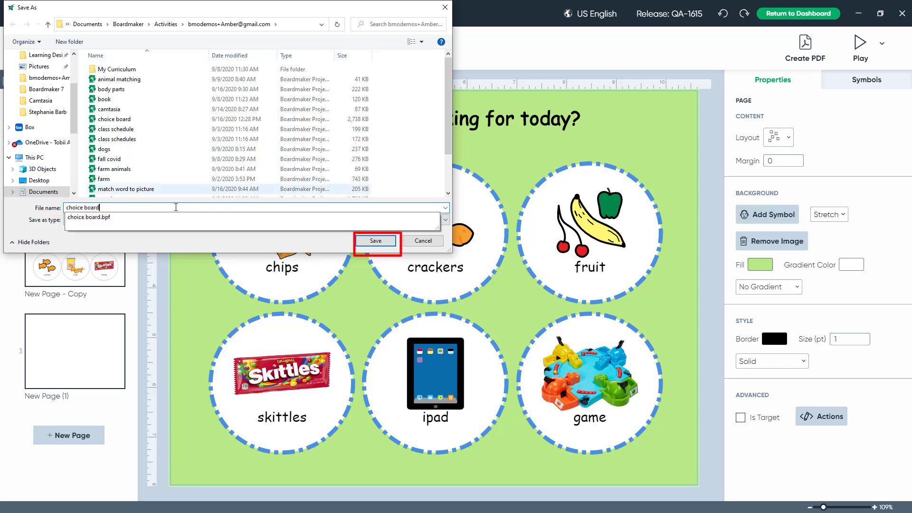
pyautogui.click(376, 241)
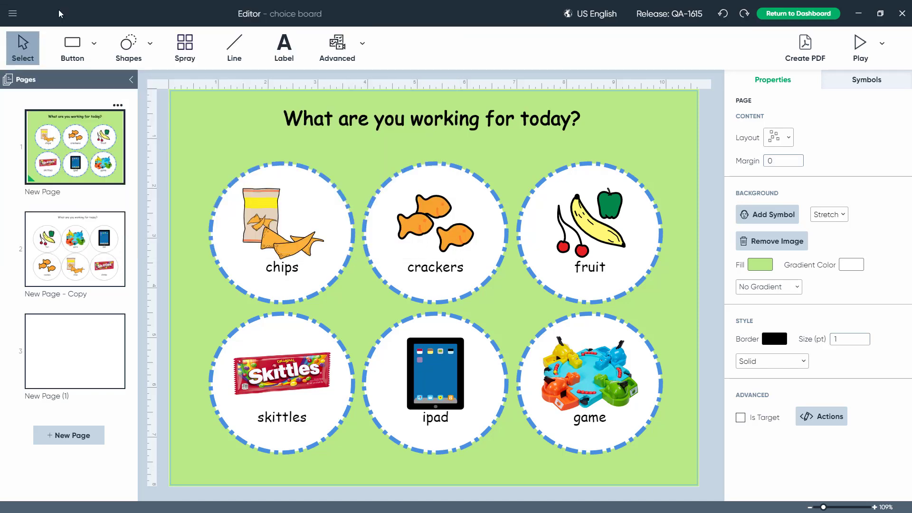